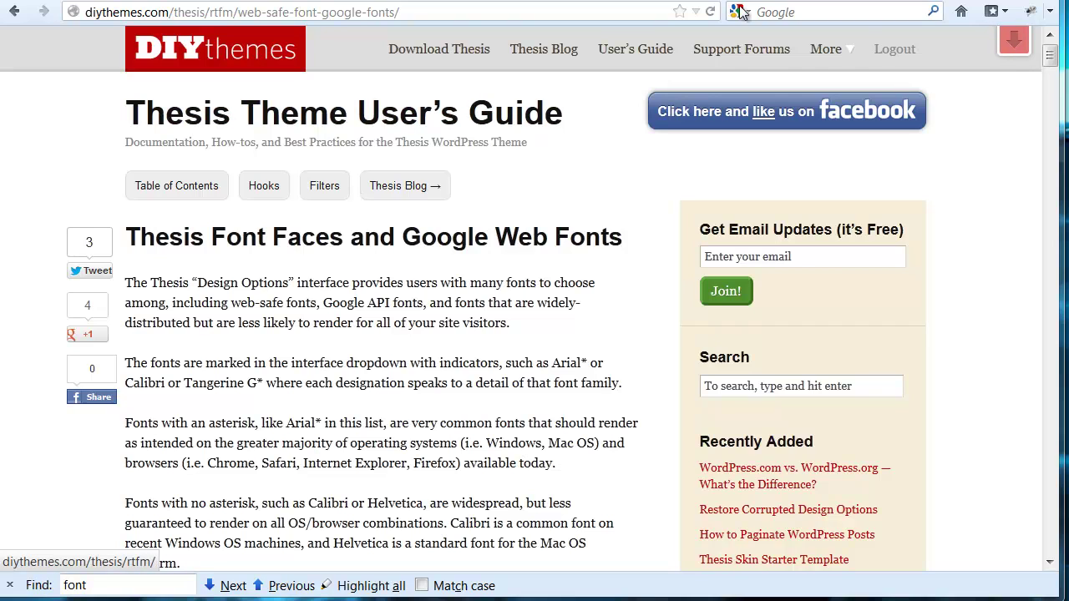
- Examine the font samples in the Thesis user's guide article on font faces and Google web fonts
drag(1050, 57, 987, 315)
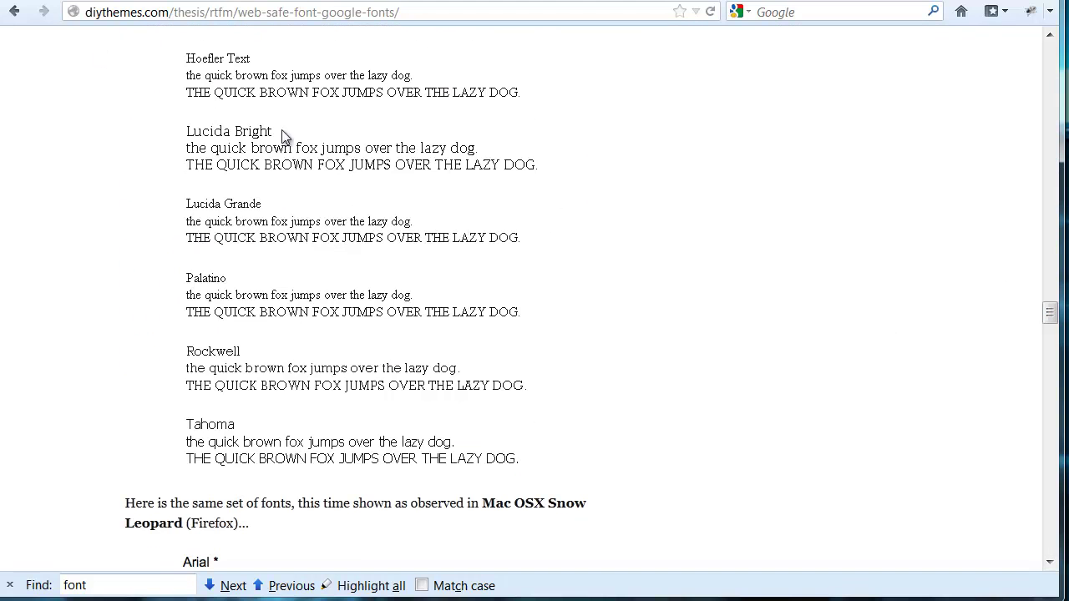
scroll(431, 243, down, 4)
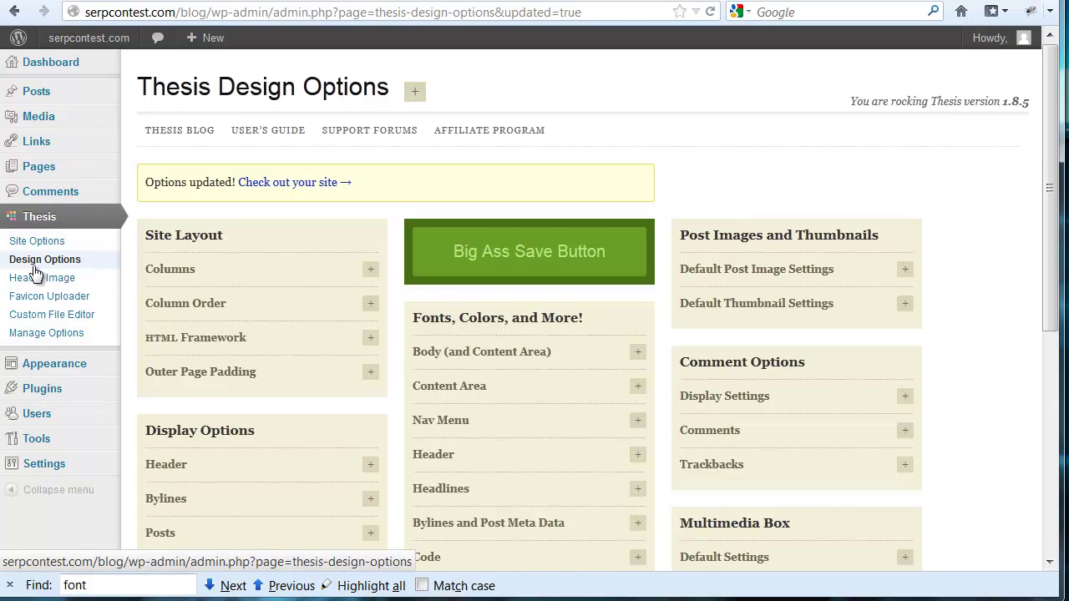
- Examine the main font choices and color settings for Body (and Content Area) in the Thesis Design Options, and collapse that section
scroll(426, 275, down, 4)
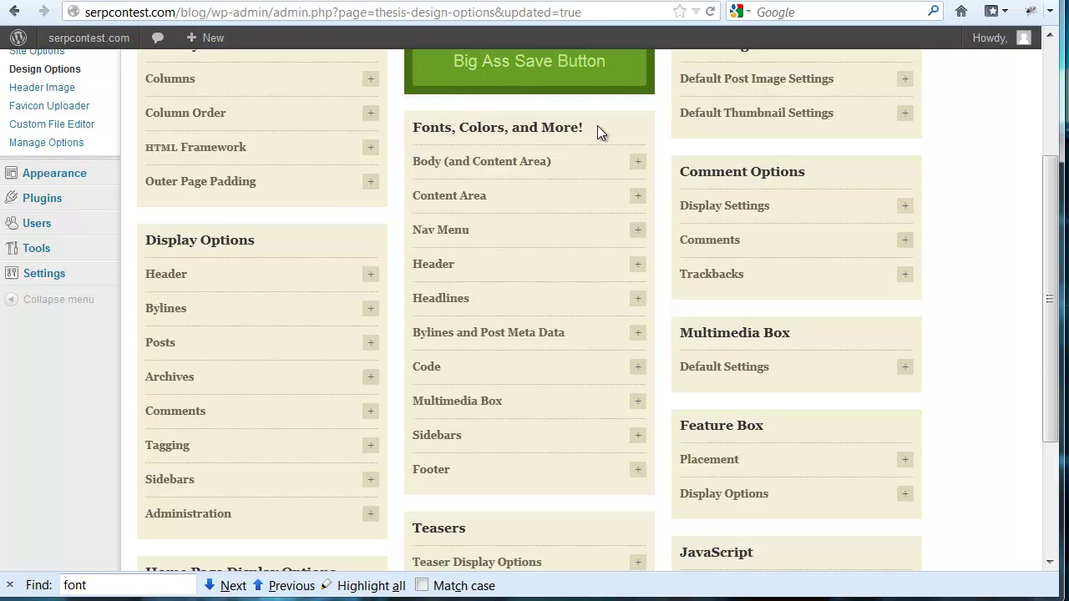
click(638, 163)
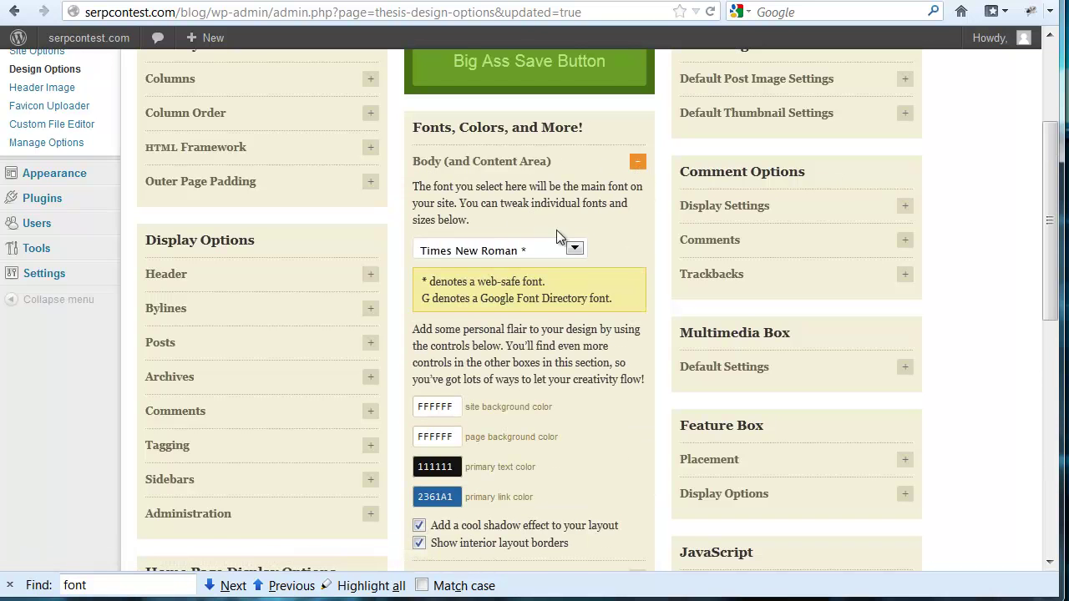
click(576, 248)
scroll(574, 478, down, 3)
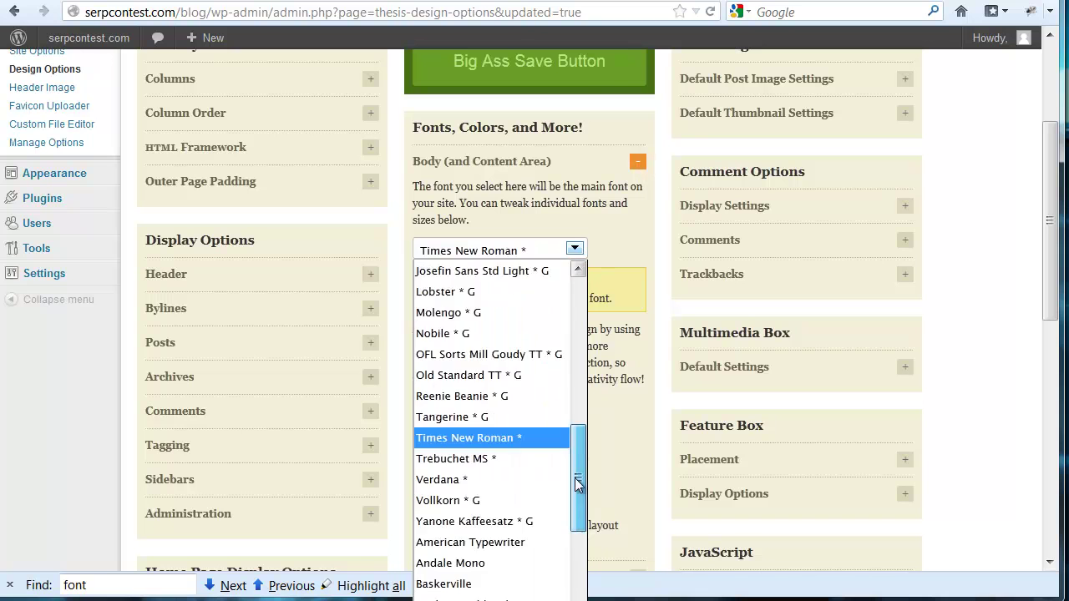
drag(575, 477, 565, 318)
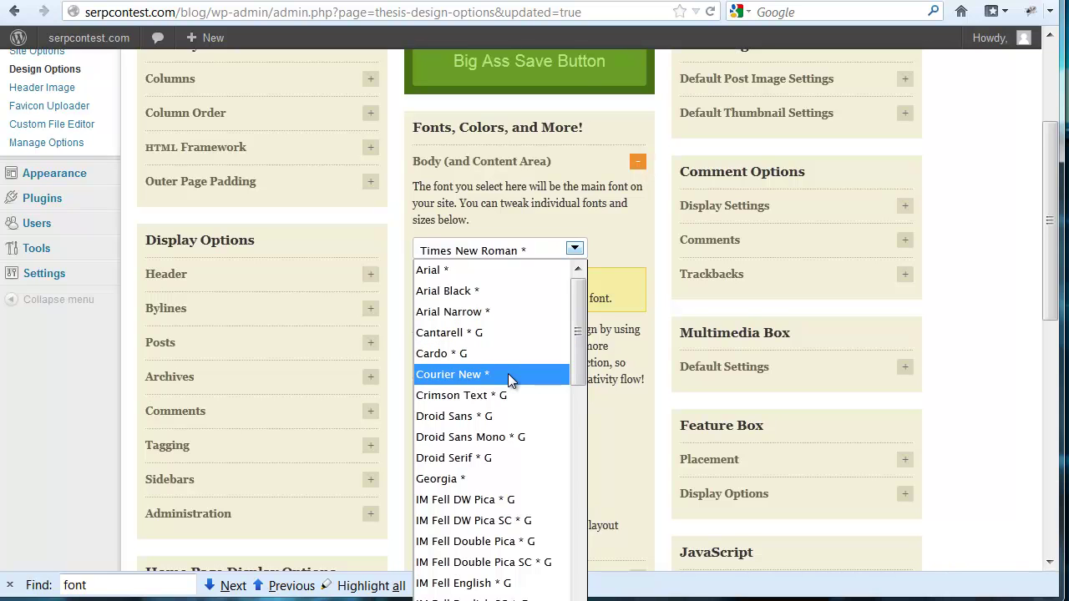
drag(578, 368, 577, 568)
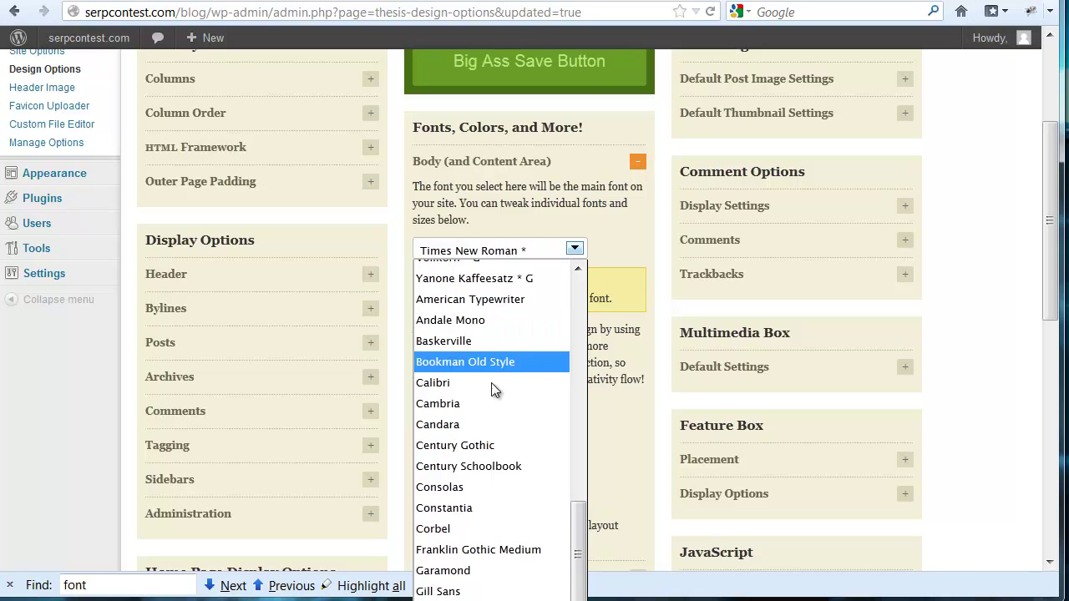
scroll(561, 575, down, 2)
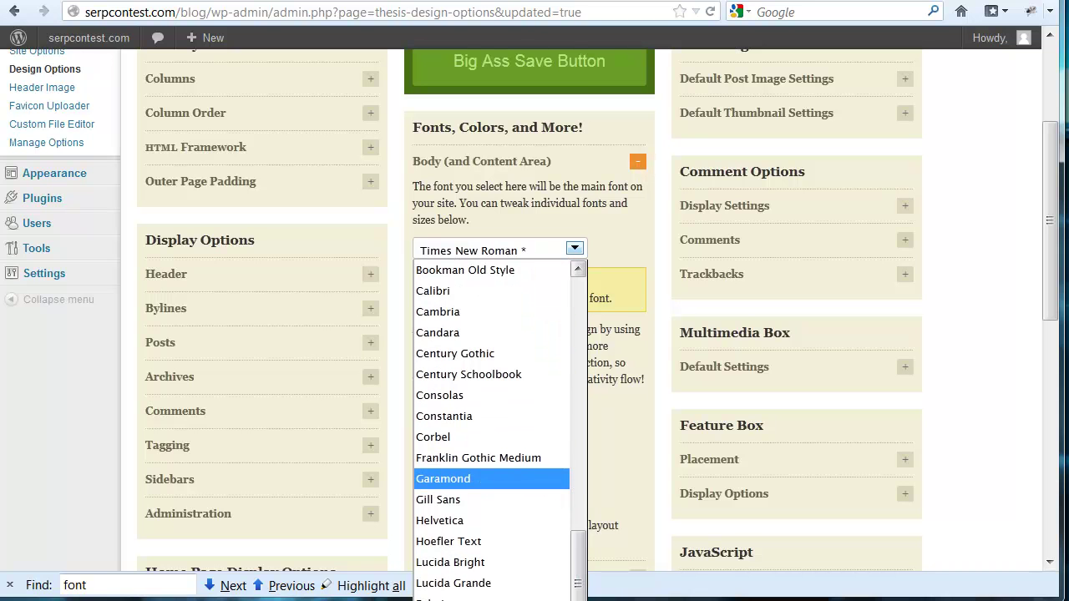
scroll(558, 576, up, 3)
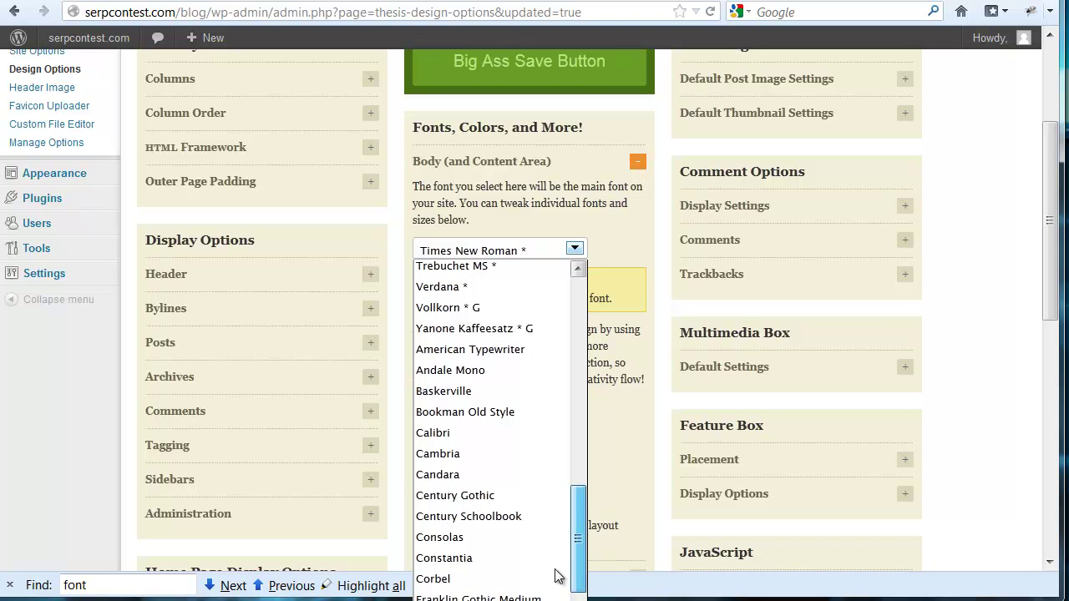
scroll(557, 574, up, 3)
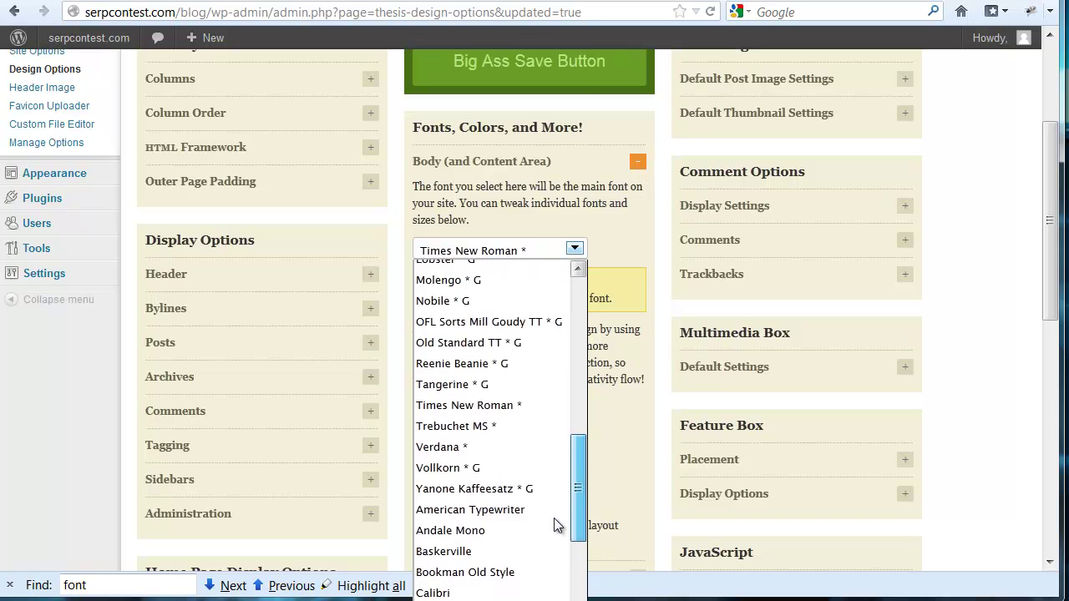
scroll(554, 516, up, 9)
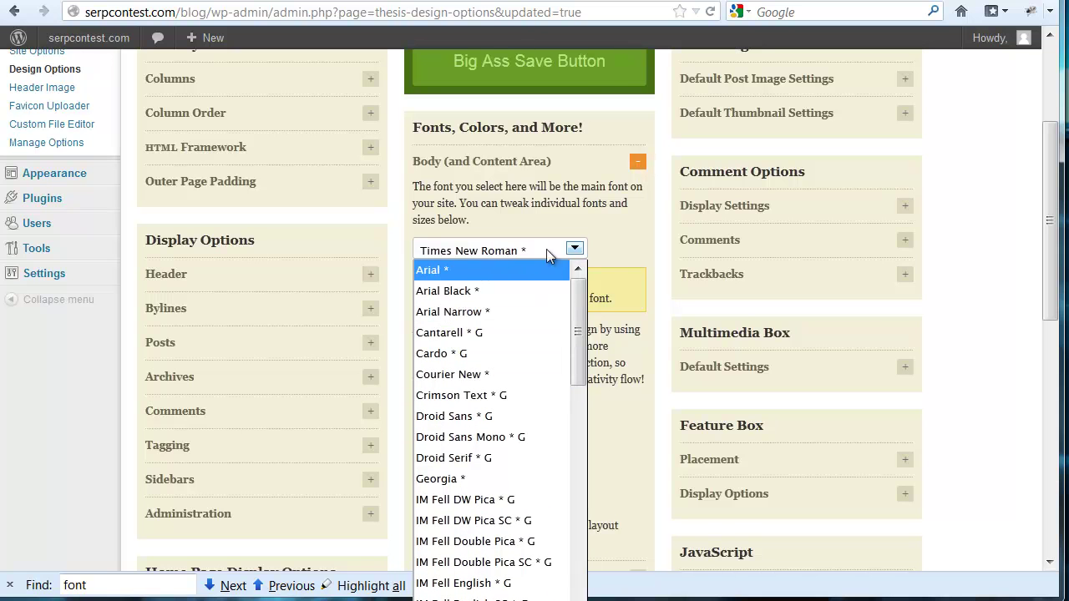
drag(577, 334, 625, 214)
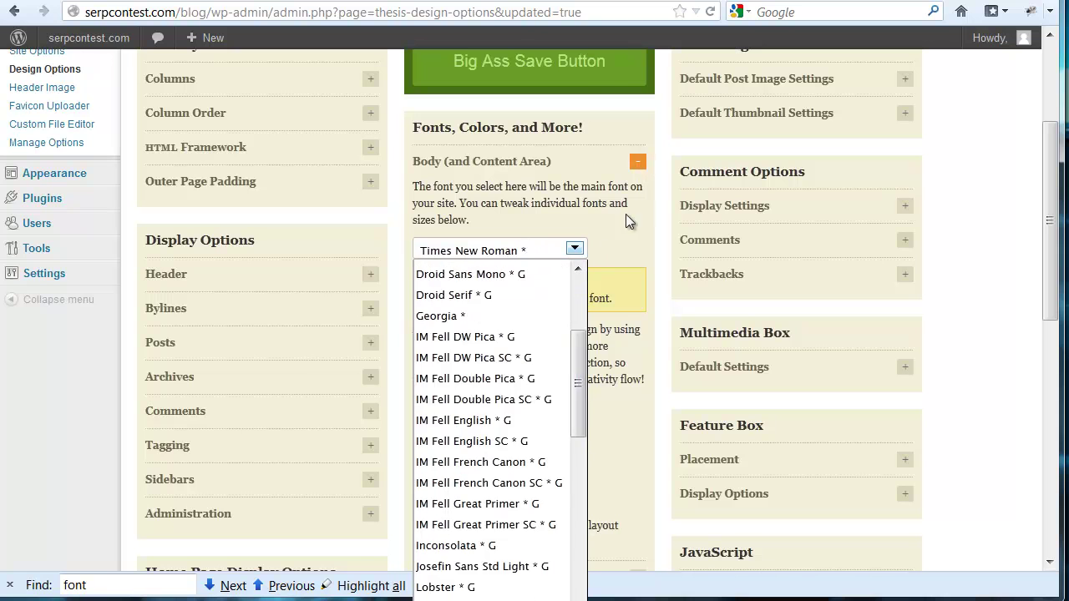
click(622, 219)
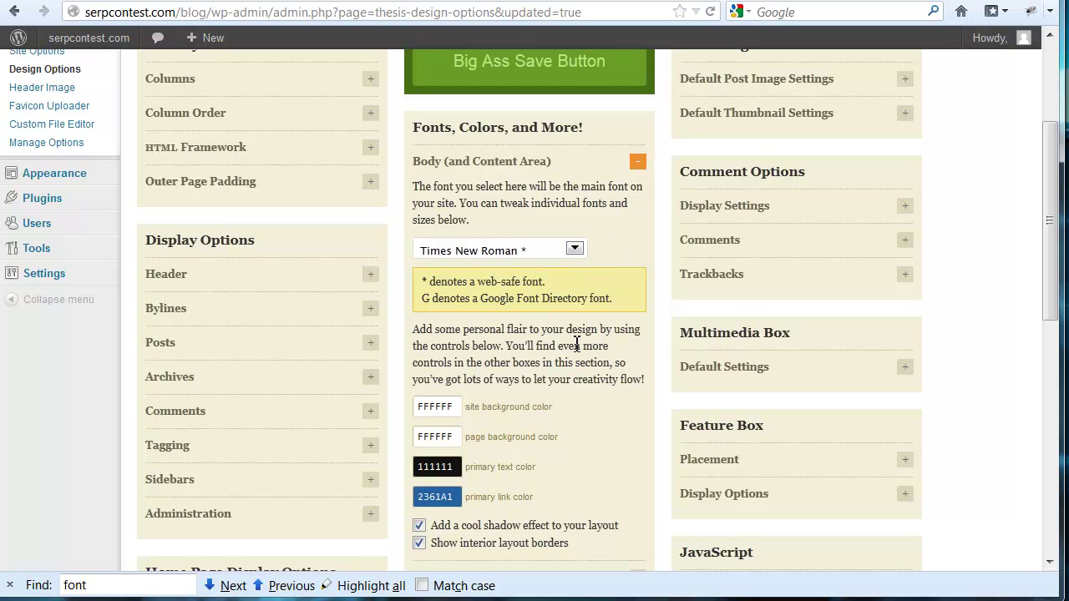
scroll(576, 344, down, 4)
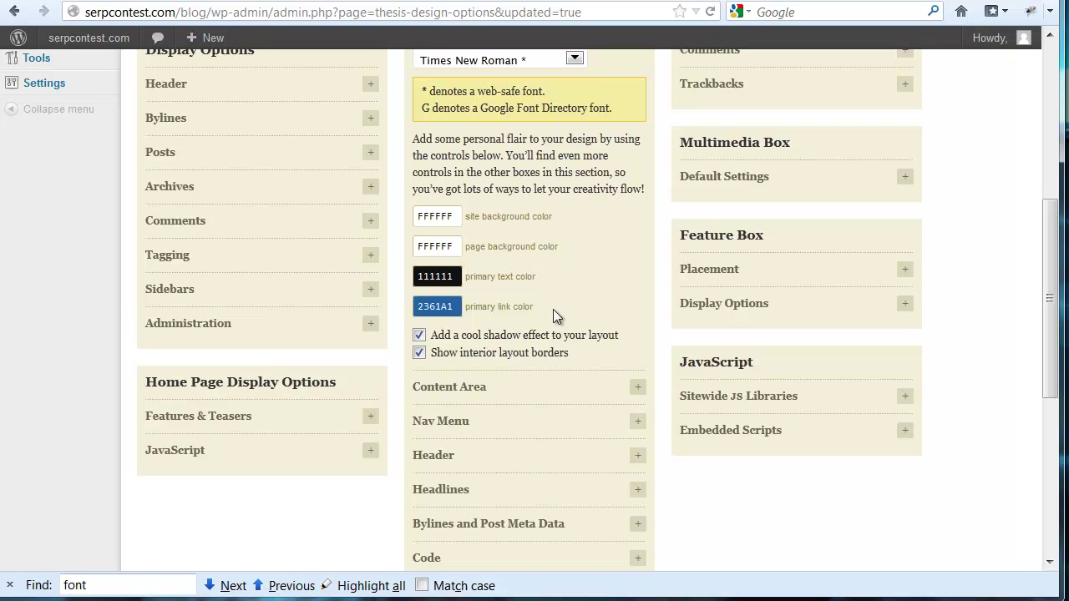
scroll(527, 254, up, 2)
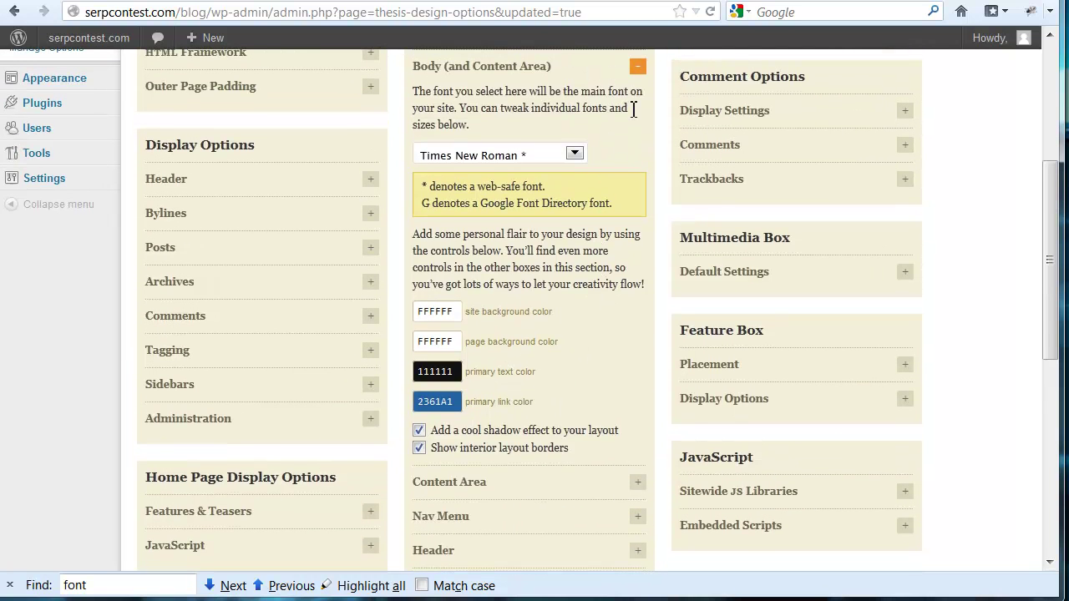
click(637, 66)
- Check the primary font size choices for the Content Area, and collapse that section
click(637, 100)
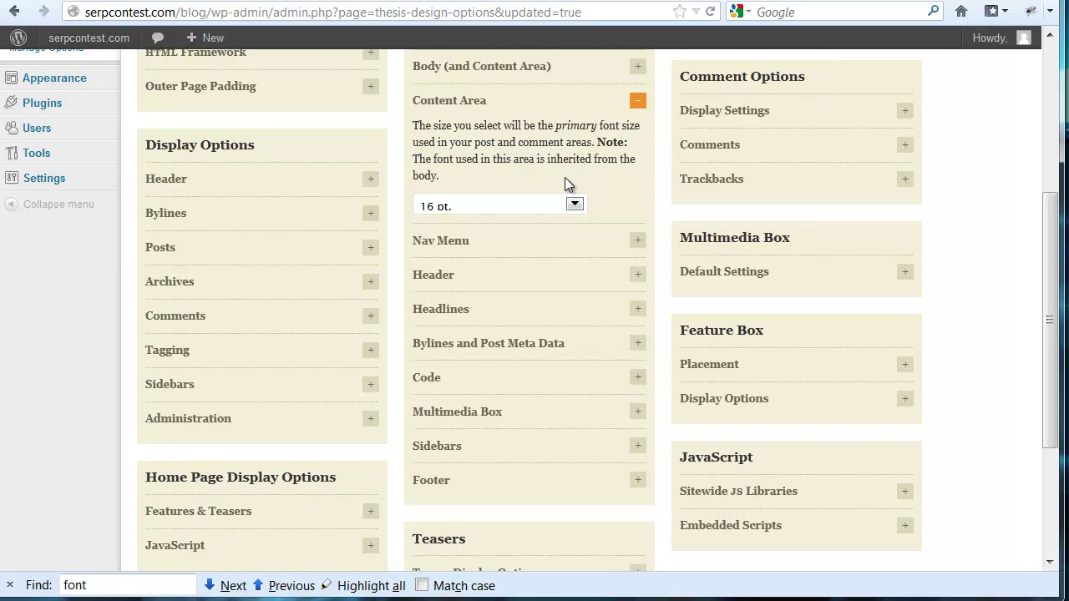
click(575, 204)
click(576, 205)
click(639, 102)
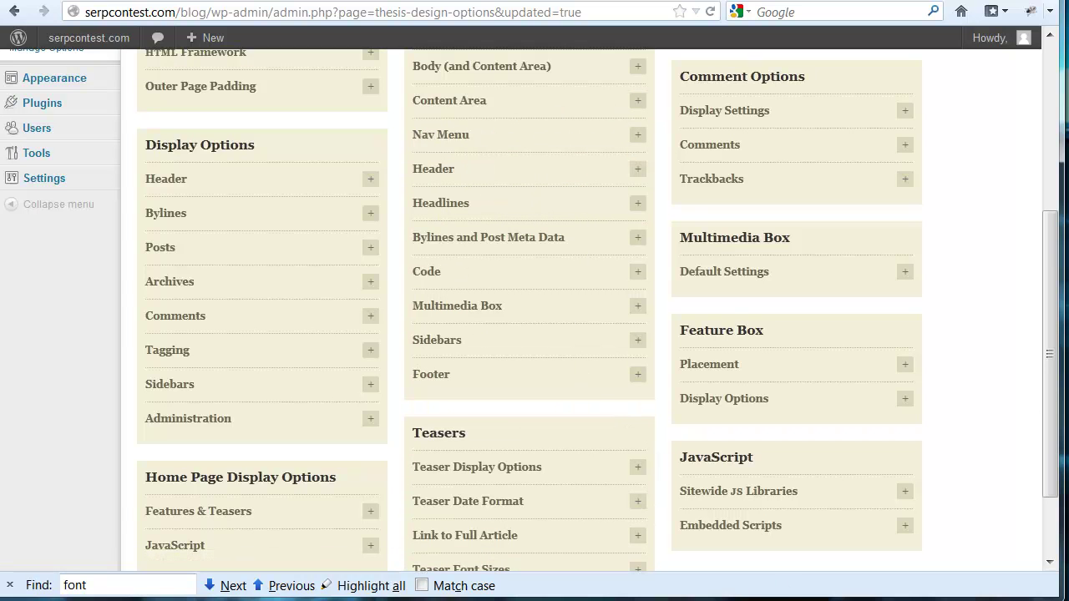
- Set the site title font in the Header design options to Arial Black
scroll(737, 506, up, 1)
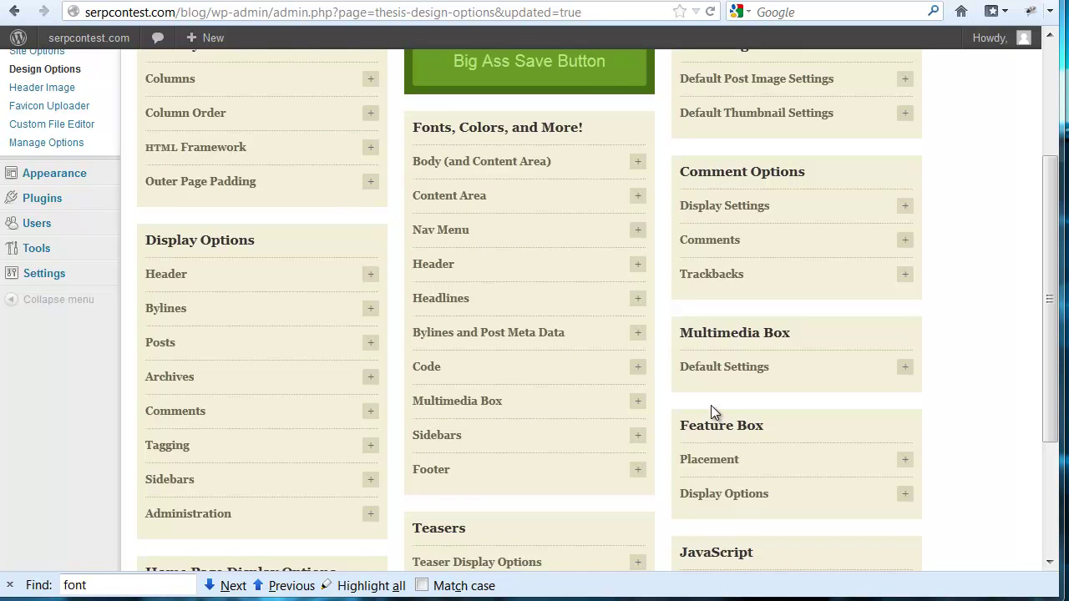
click(634, 278)
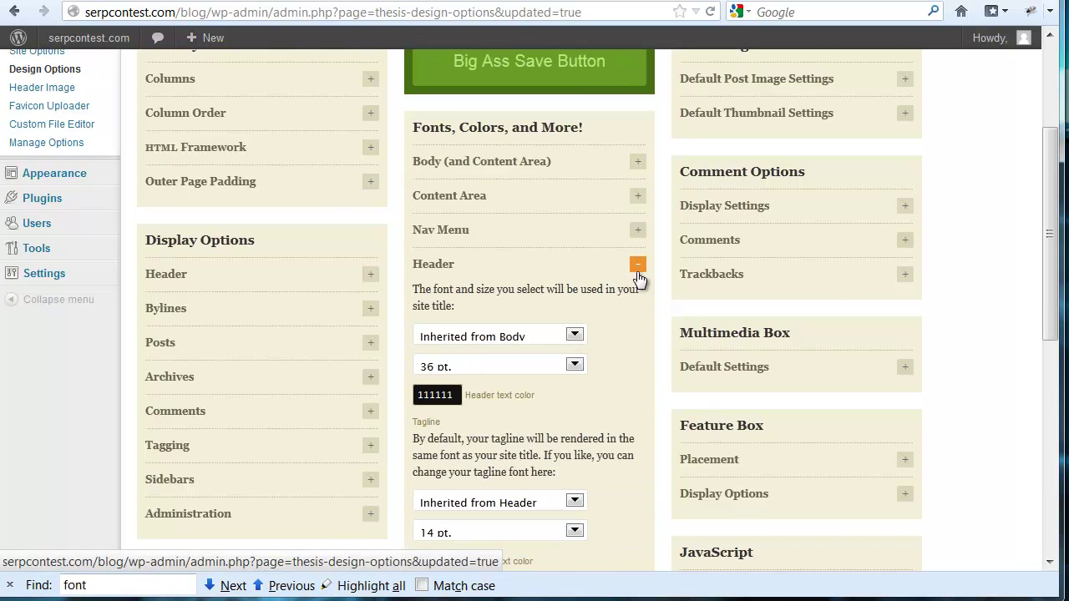
click(574, 337)
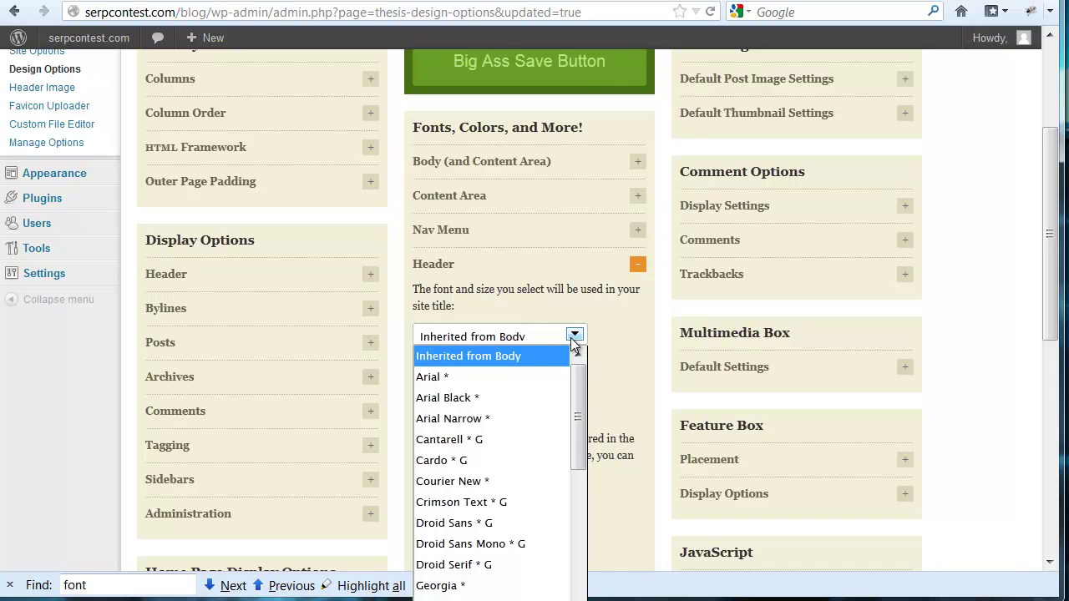
scroll(568, 412, down, 1)
scroll(563, 410, up, 1)
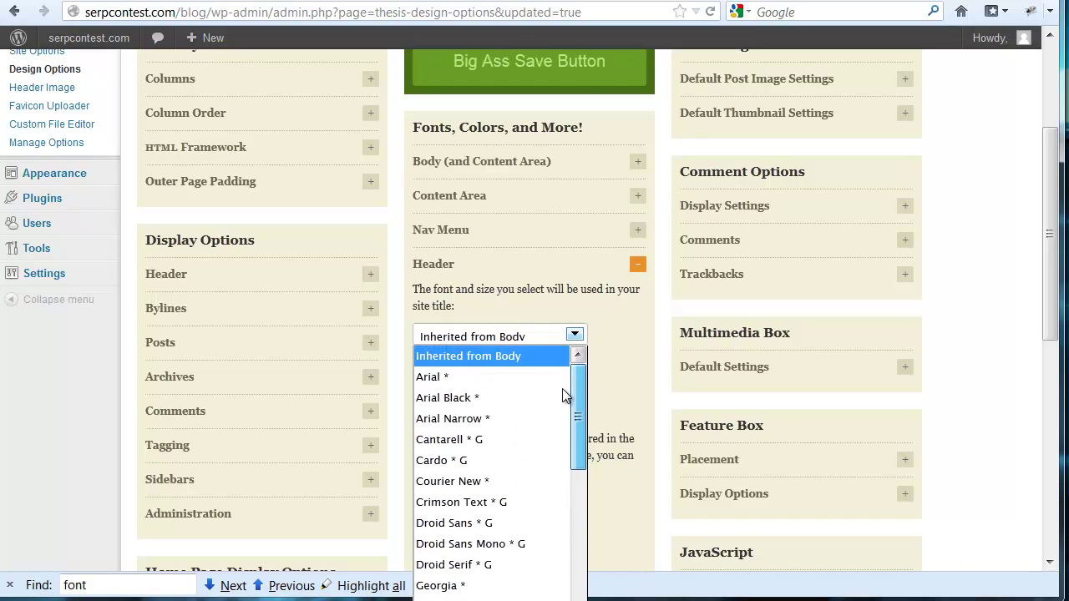
scroll(565, 395, down, 3)
scroll(573, 484, down, 1)
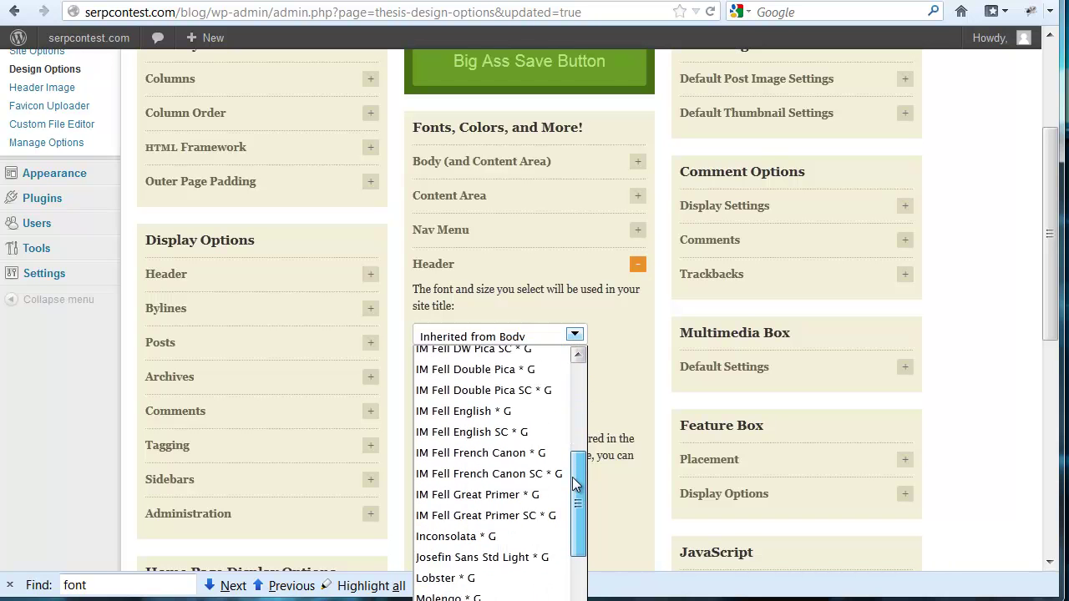
drag(574, 485, 580, 380)
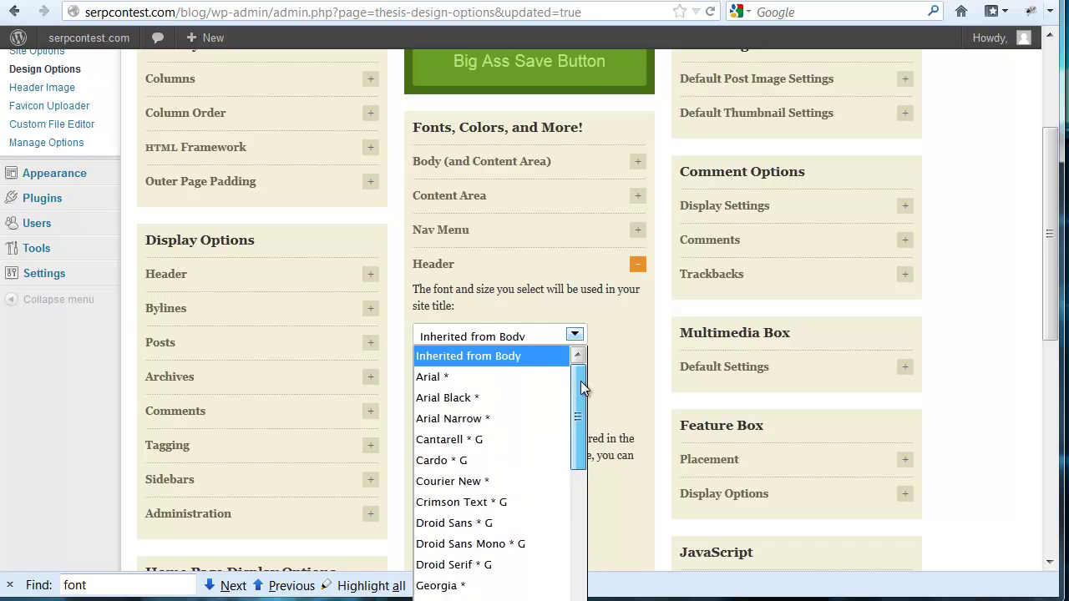
click(497, 399)
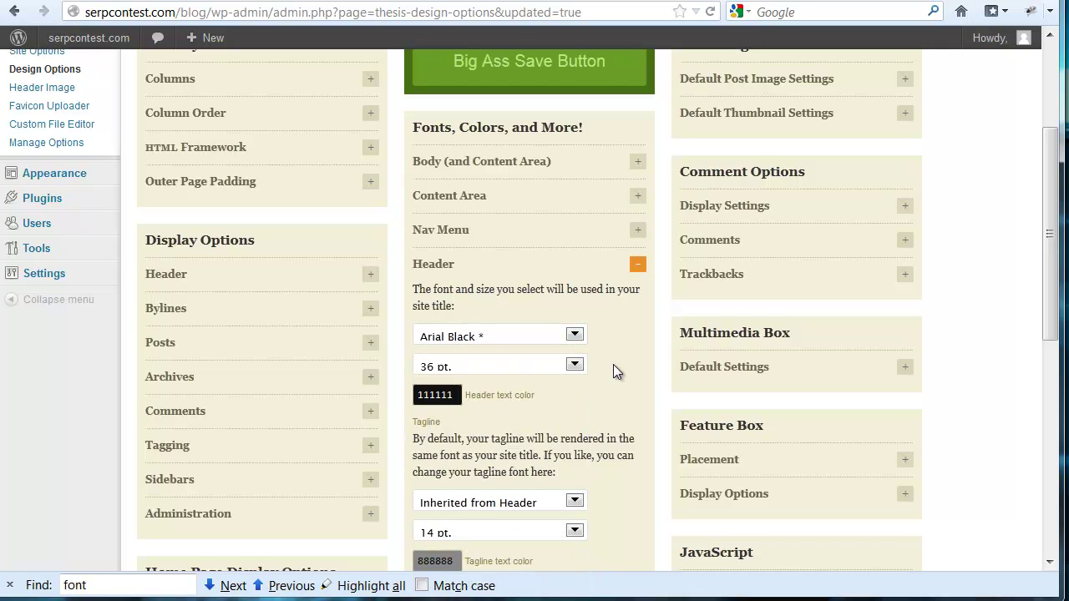
- Set the header's tagline font to Arial and collapse the Header options
scroll(613, 372, down, 2)
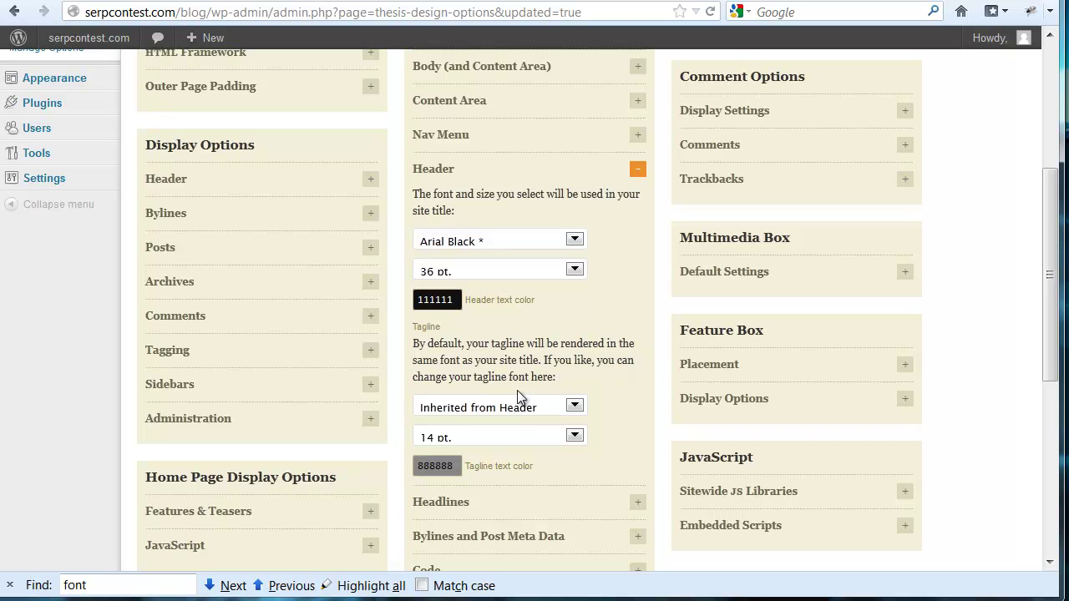
click(485, 329)
click(576, 406)
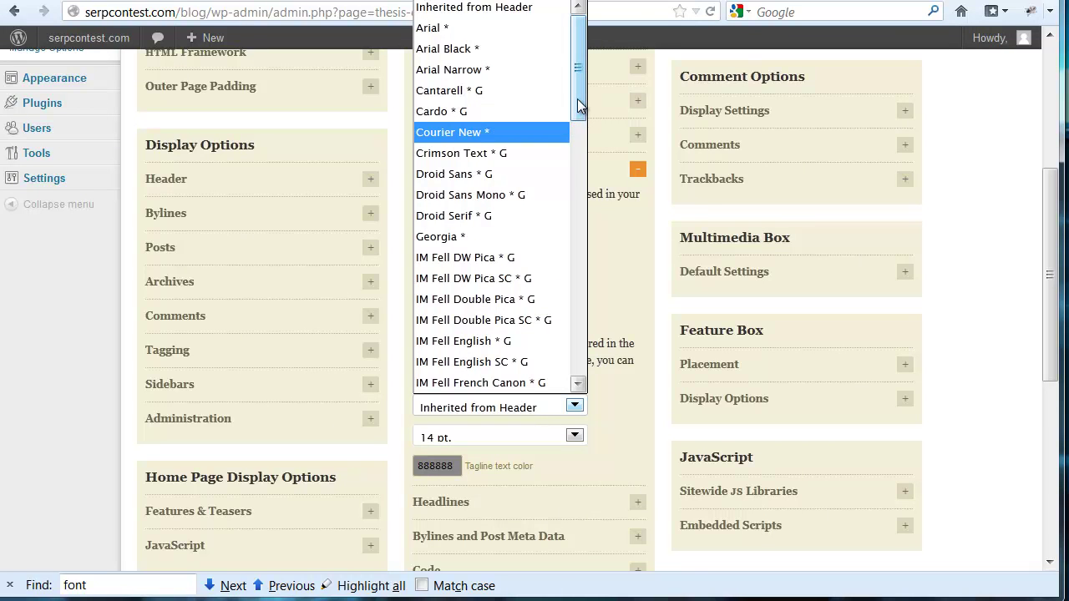
click(508, 32)
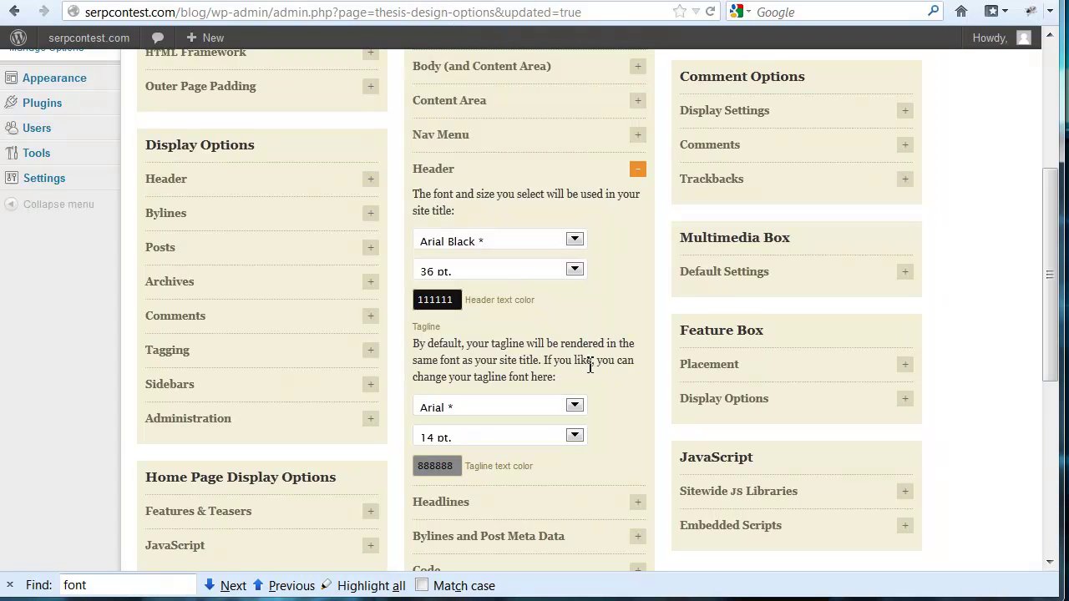
scroll(595, 403, down, 2)
scroll(606, 222, up, 1)
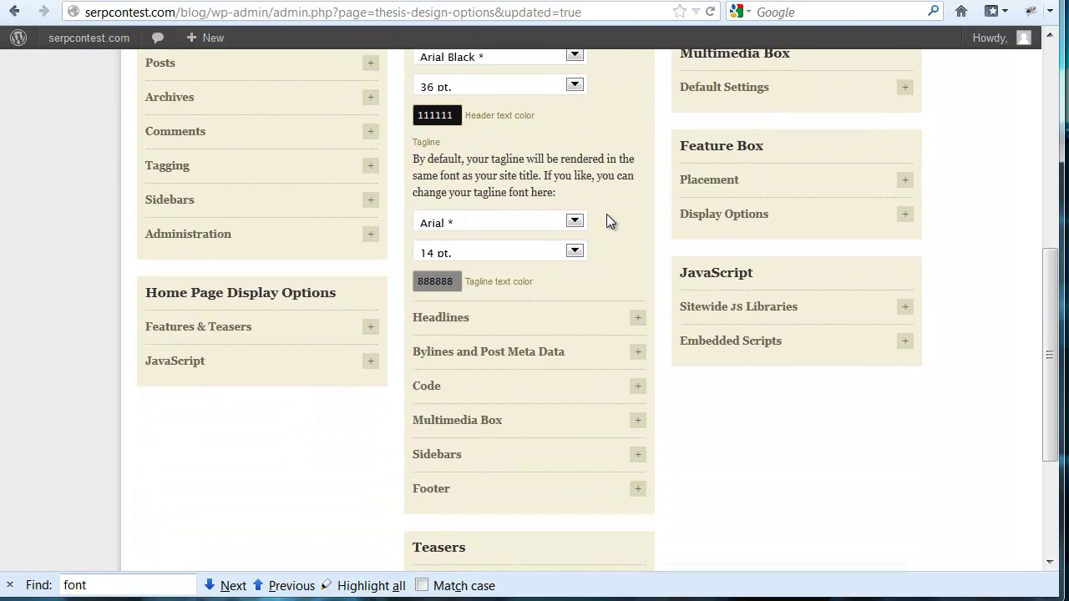
click(638, 75)
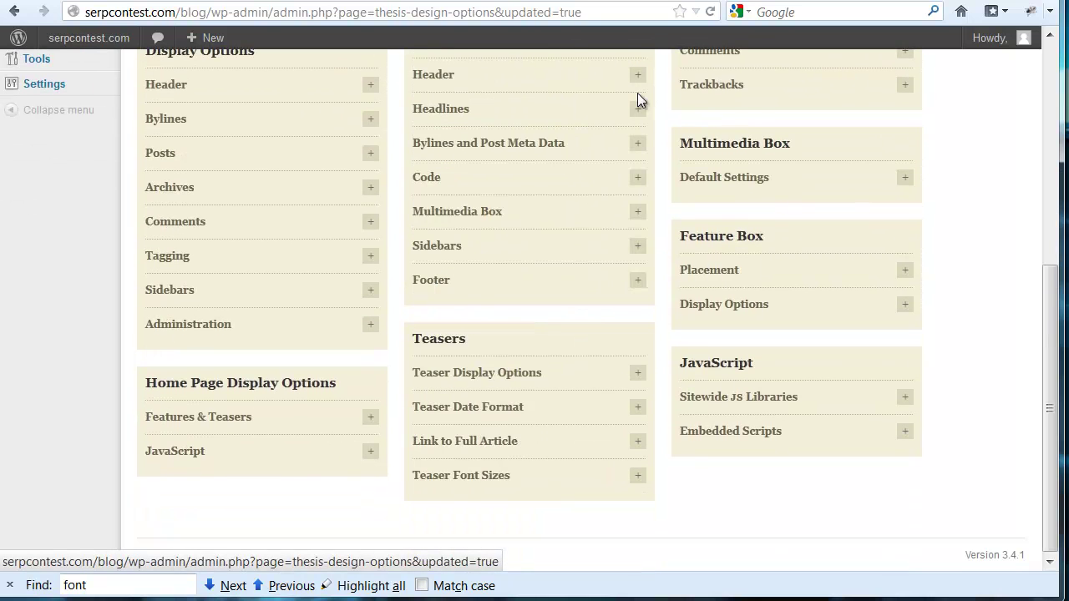
- Set the font for post and page headlines to Arial Black in the Headlines options
click(638, 109)
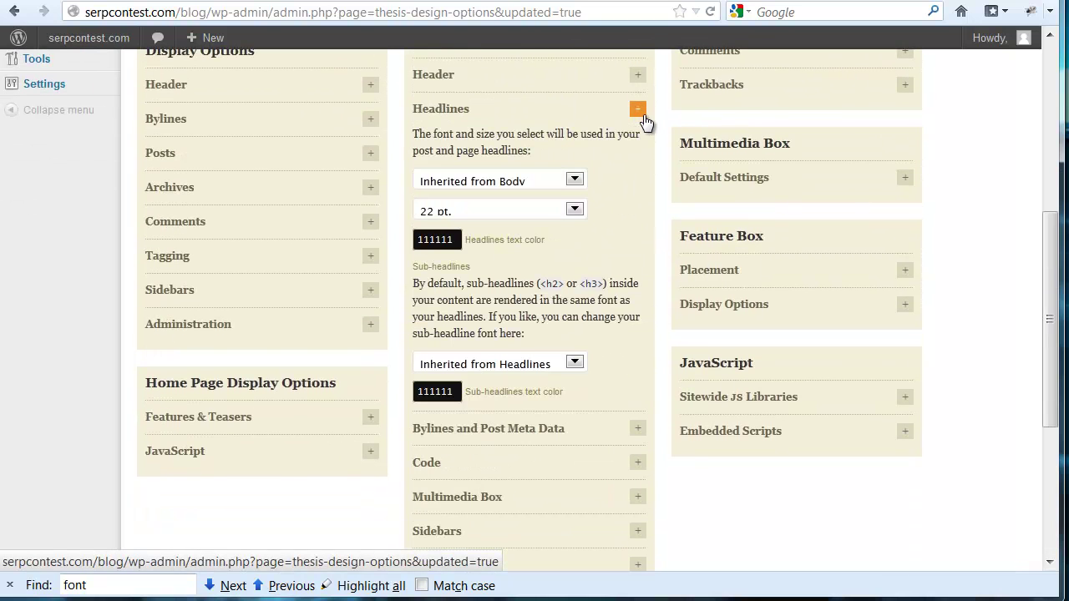
click(575, 181)
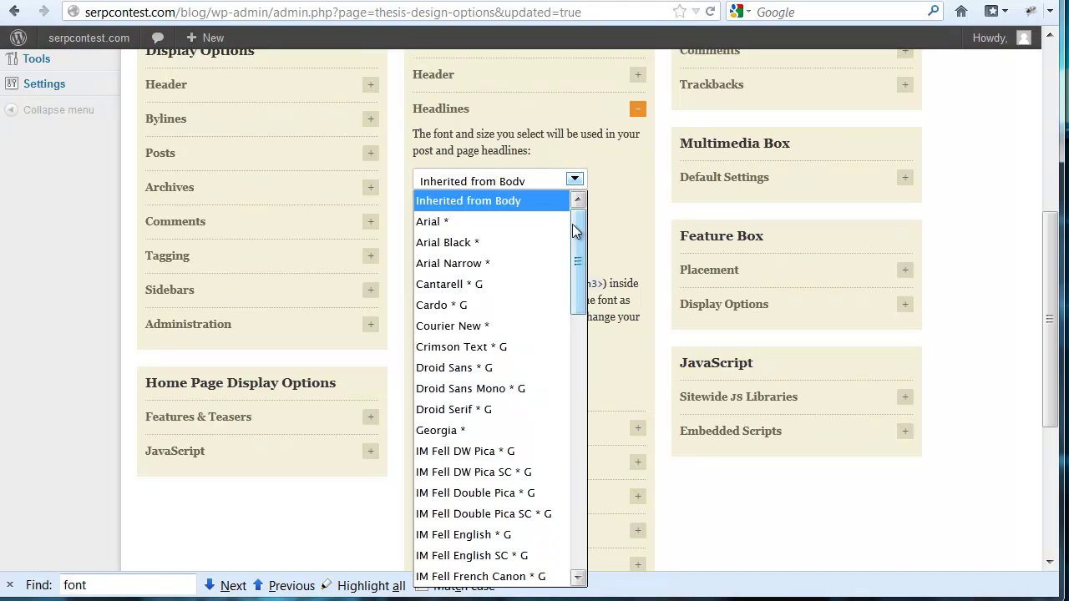
click(494, 244)
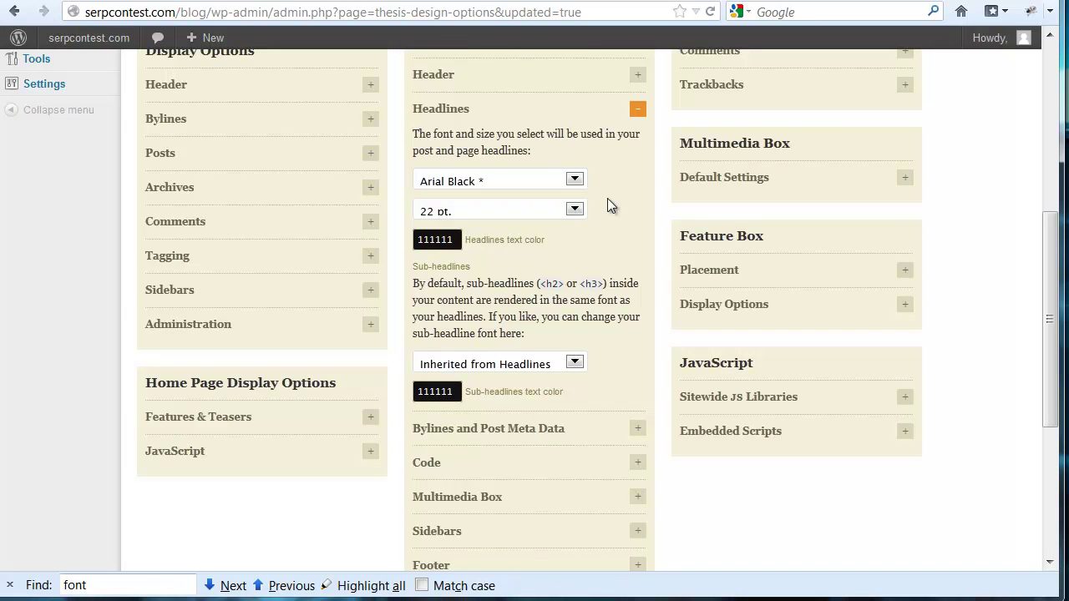
- Try Arial as the sub-headlines font, and settle on Arial Black instead
click(574, 362)
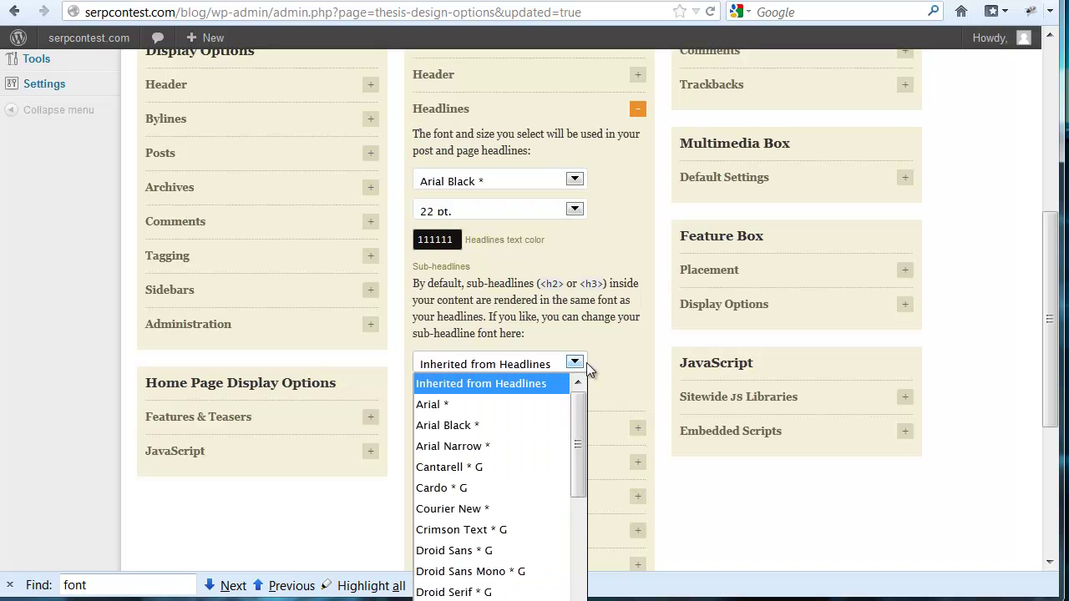
click(556, 406)
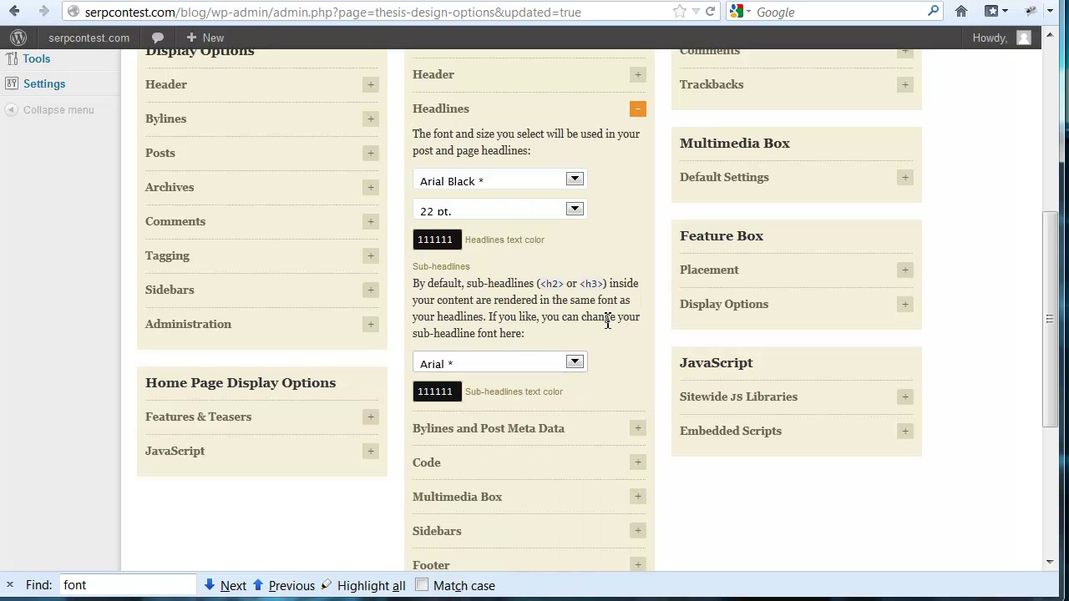
click(573, 362)
click(514, 426)
scroll(622, 329, down, 2)
scroll(585, 317, up, 2)
drag(537, 285, 600, 289)
click(632, 286)
scroll(594, 287, down, 3)
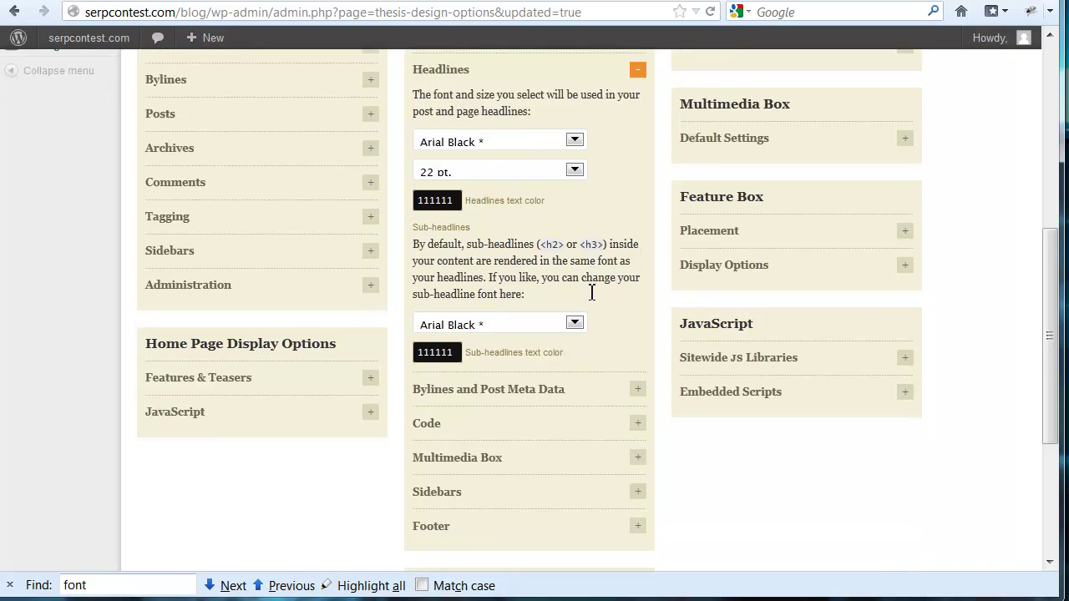
- Collapse the Headlines options and review the font choices for Bylines and Post Meta Data without changing them
scroll(573, 265, up, 3)
click(637, 108)
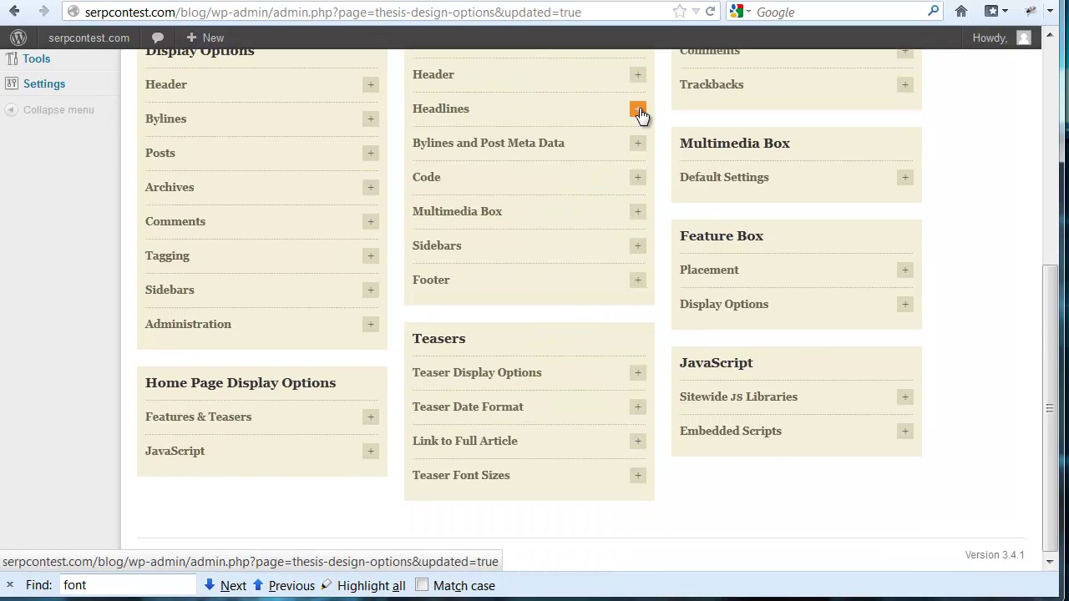
click(637, 144)
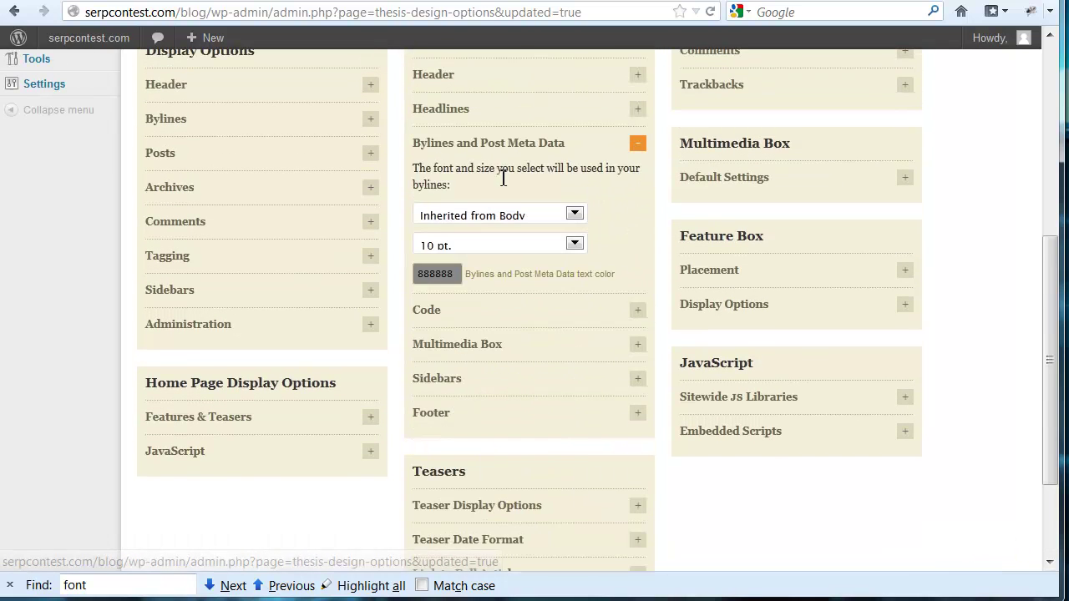
click(573, 213)
mouse_move(575, 272)
mouse_down()
mouse_move(576, 411)
mouse_move(573, 271)
mouse_up()
click(606, 262)
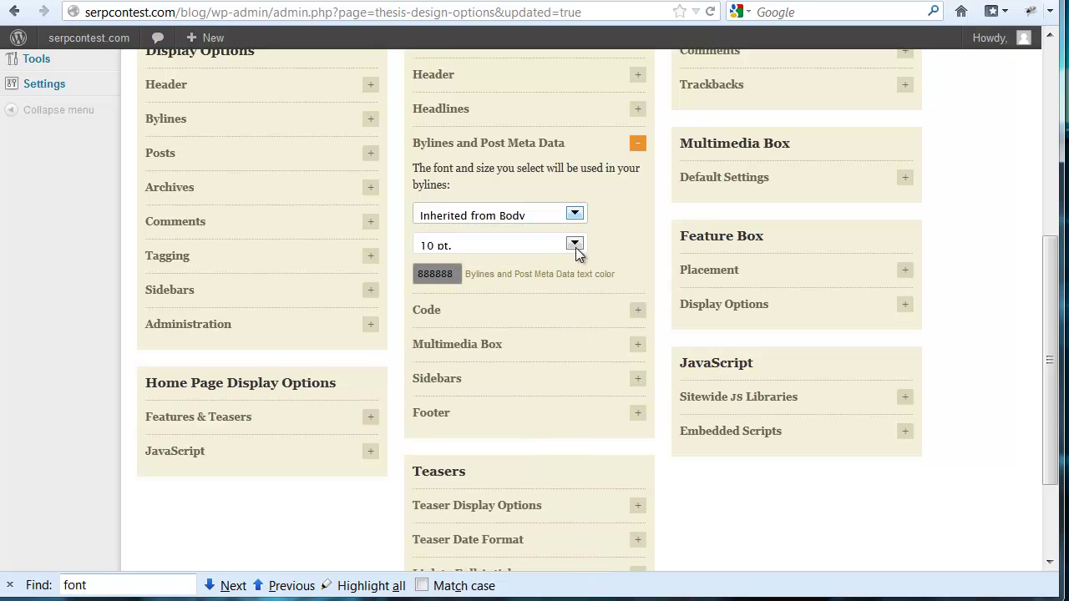
- Review the Code options, including the description and font list for code and pre text, and collapse them again
click(638, 310)
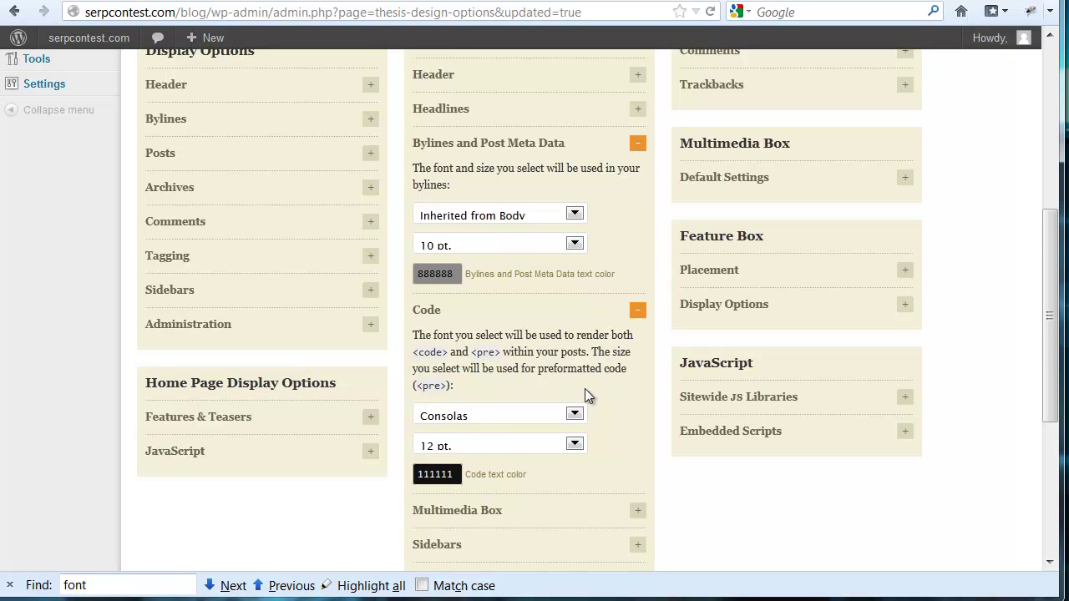
scroll(551, 350, down, 2)
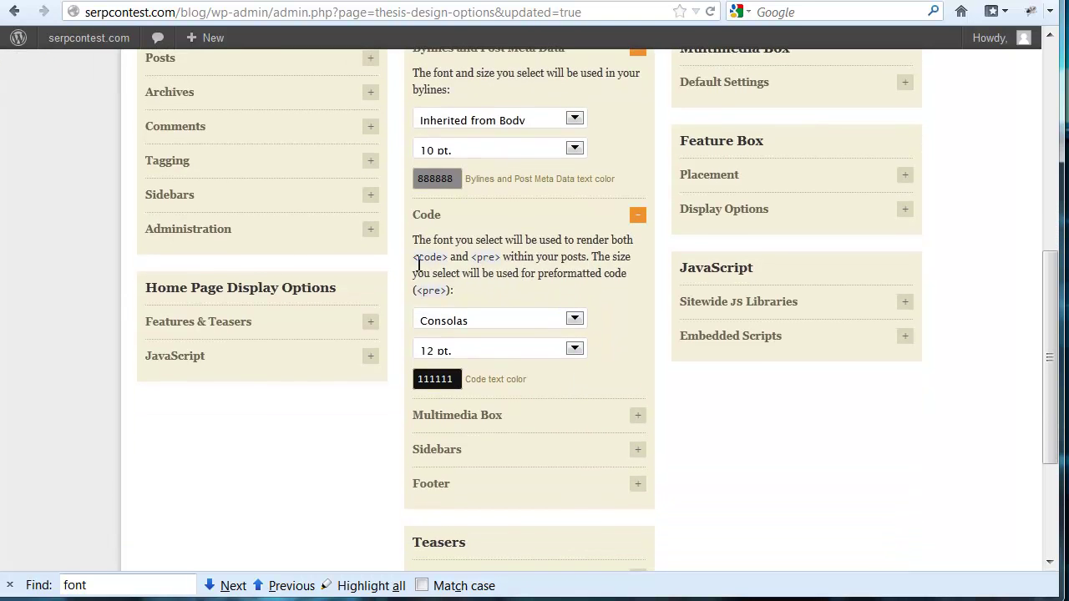
drag(414, 261, 456, 263)
click(505, 246)
click(574, 318)
click(625, 277)
click(636, 218)
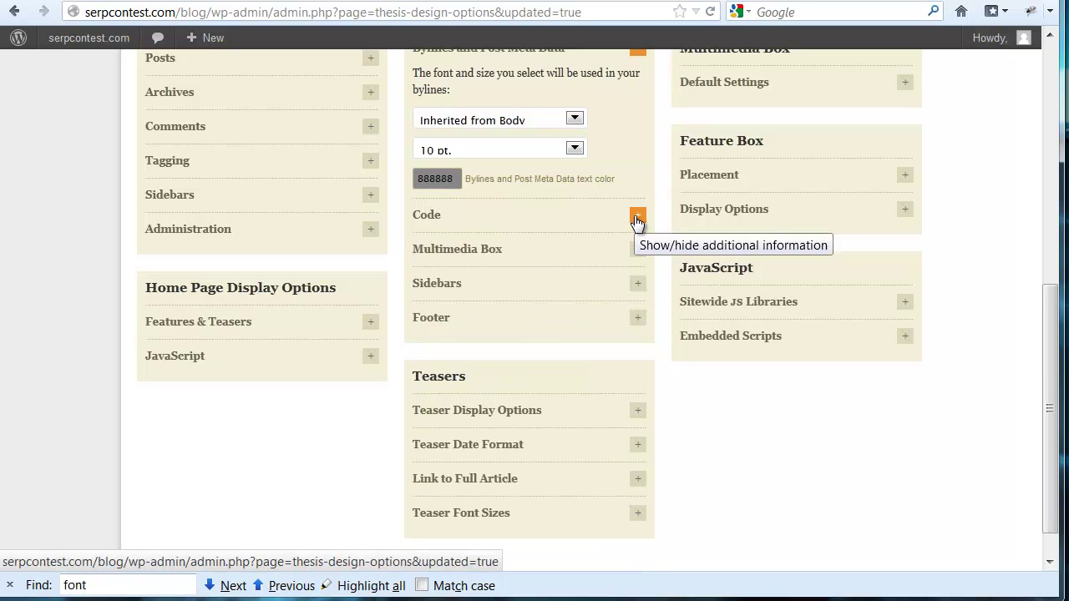
- Expand the Multimedia Box design options, check the font choices, and collapse them again
click(638, 250)
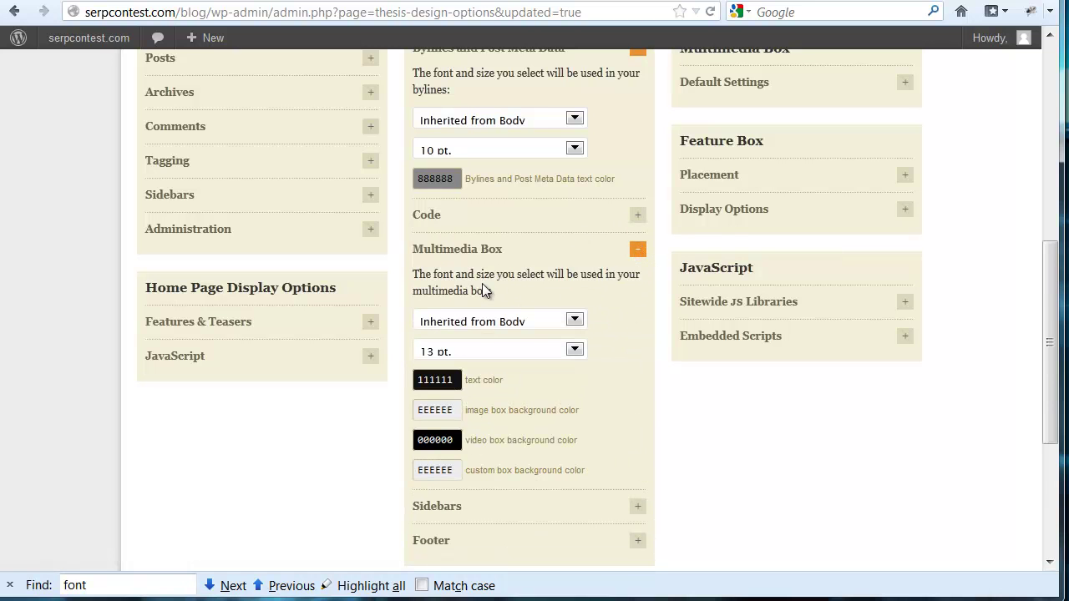
click(582, 320)
click(616, 319)
click(637, 253)
- Expand the Sidebars design options, look through the primary font list, and collapse them again
click(637, 283)
click(574, 355)
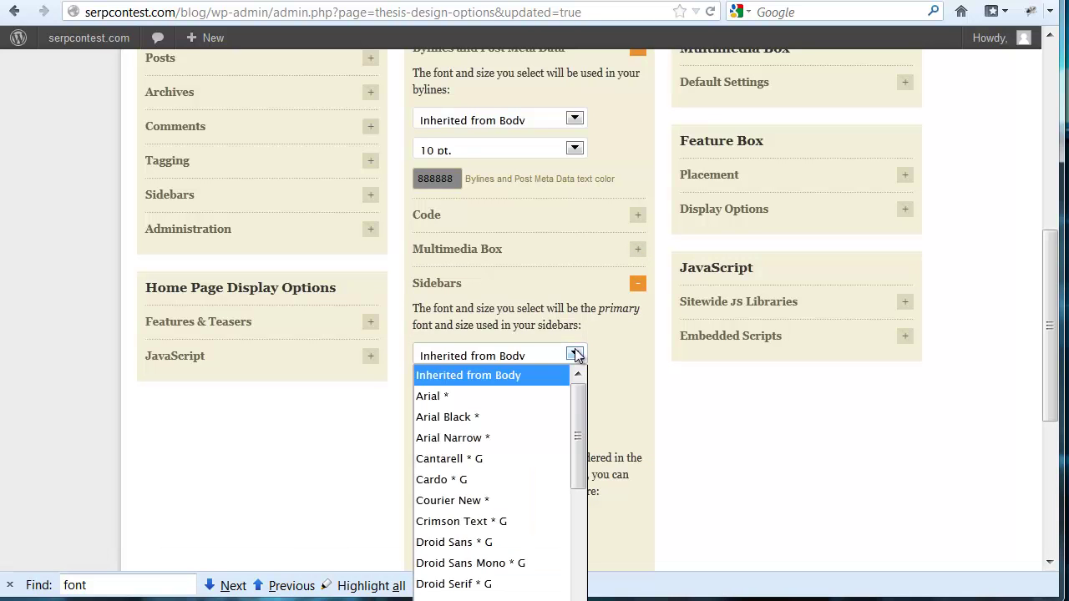
click(574, 349)
click(637, 284)
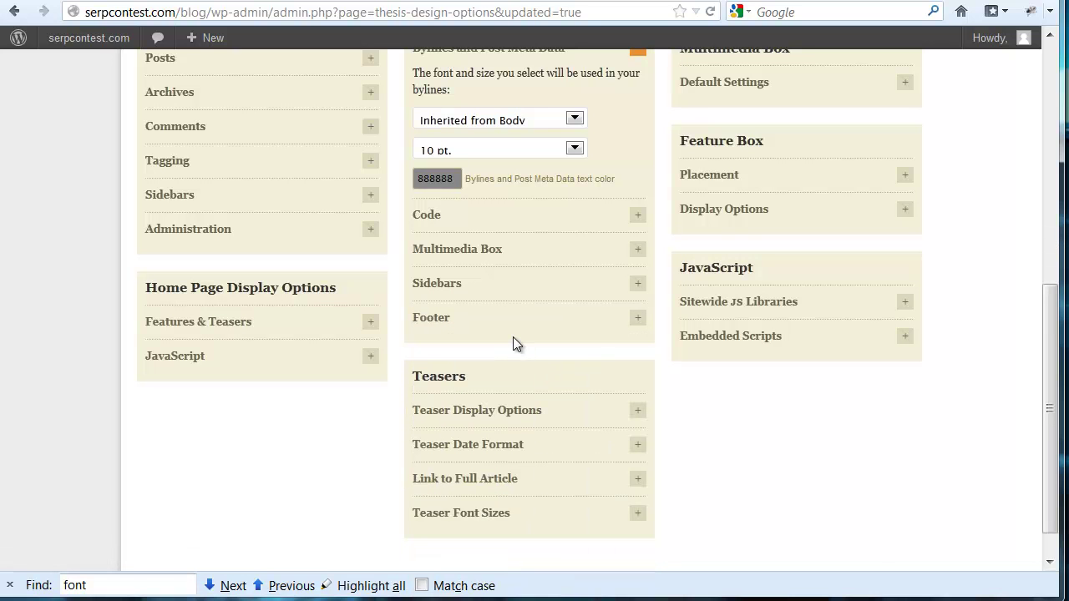
- Save the Thesis design options and open the live site to check the result
scroll(594, 272, up, 10)
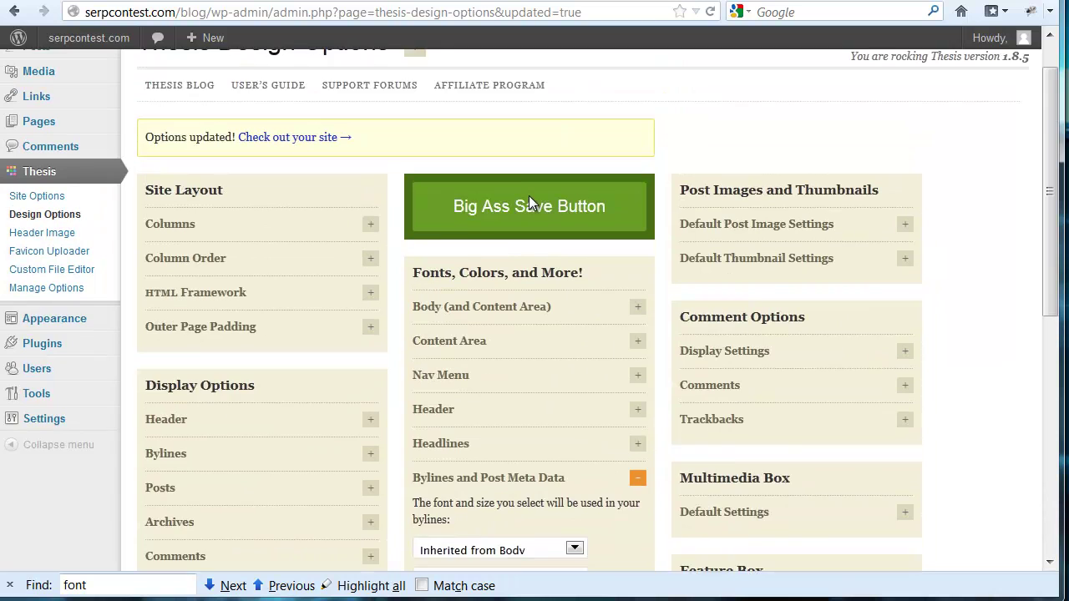
click(494, 273)
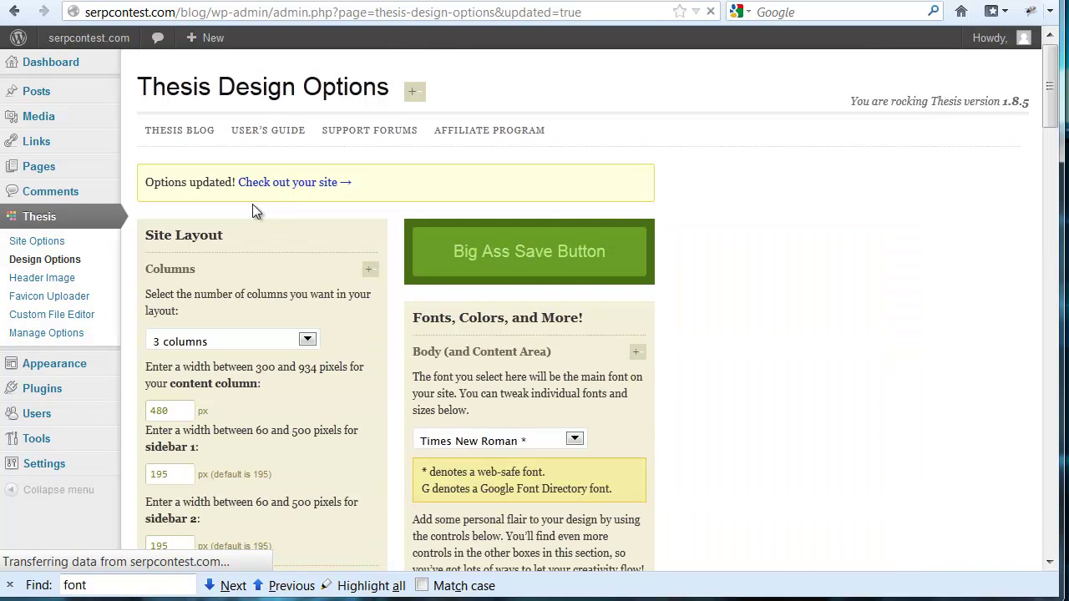
click(282, 191)
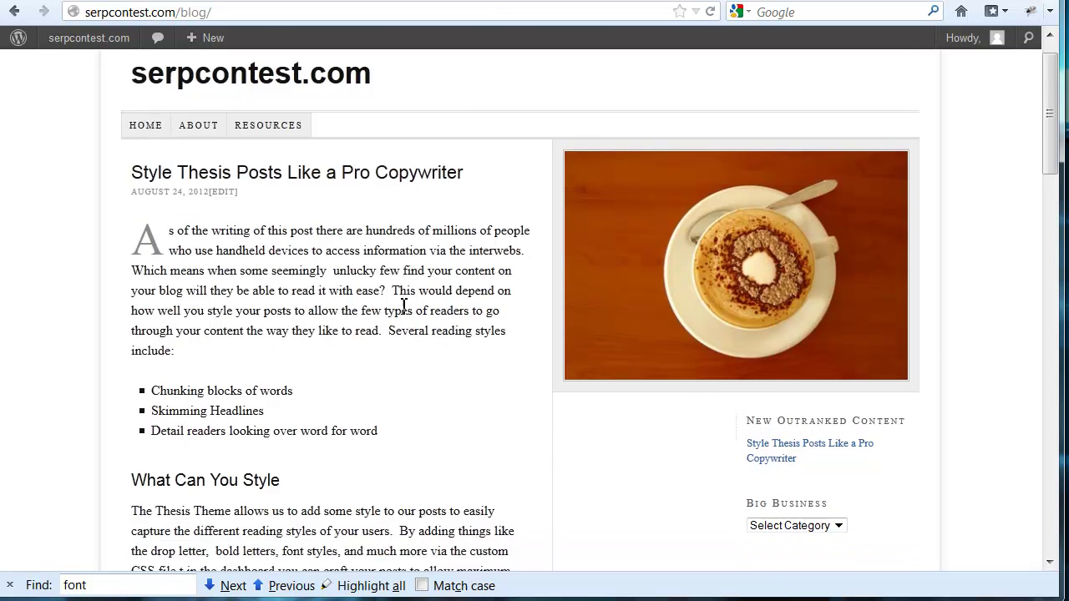
- Examine the fonts of the title, headlines and sub-headlines on the blog's home page and Resources page, ending on the home page
scroll(405, 201, down, 3)
drag(137, 255, 352, 243)
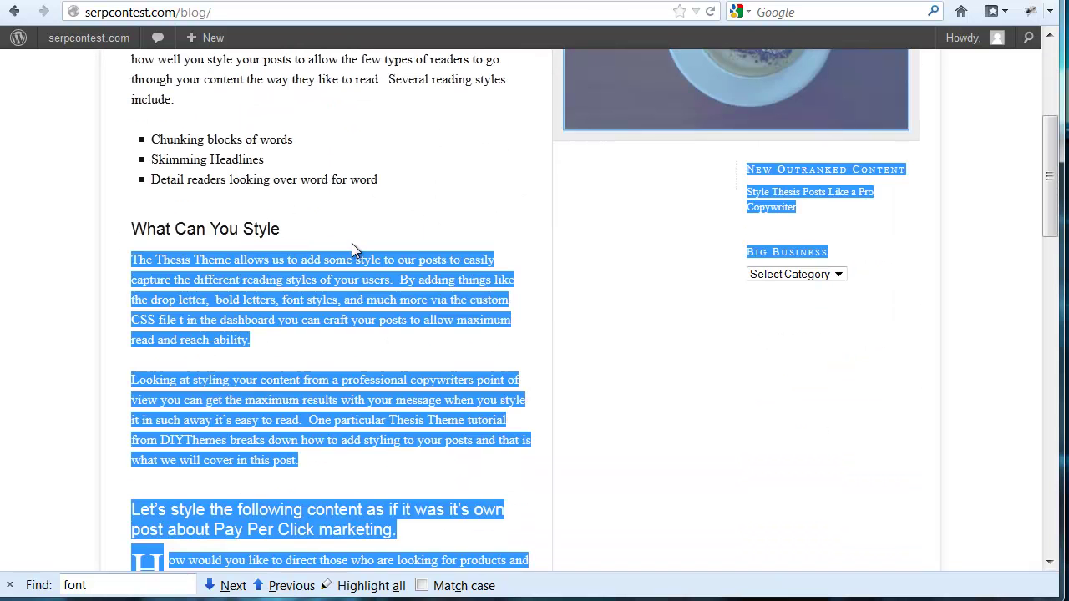
click(318, 231)
scroll(84, 266, up, 3)
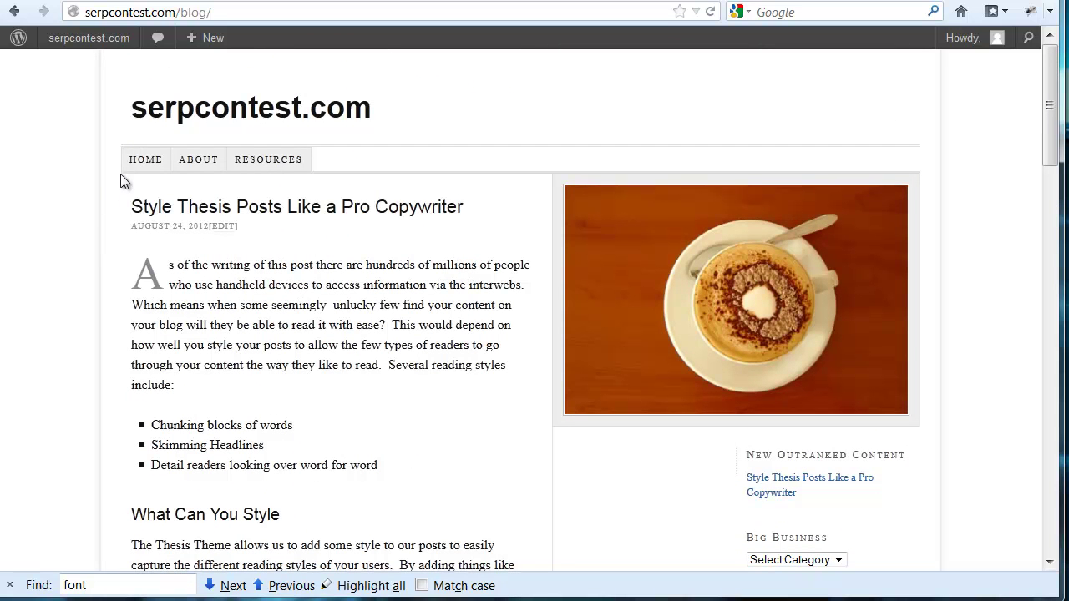
click(261, 162)
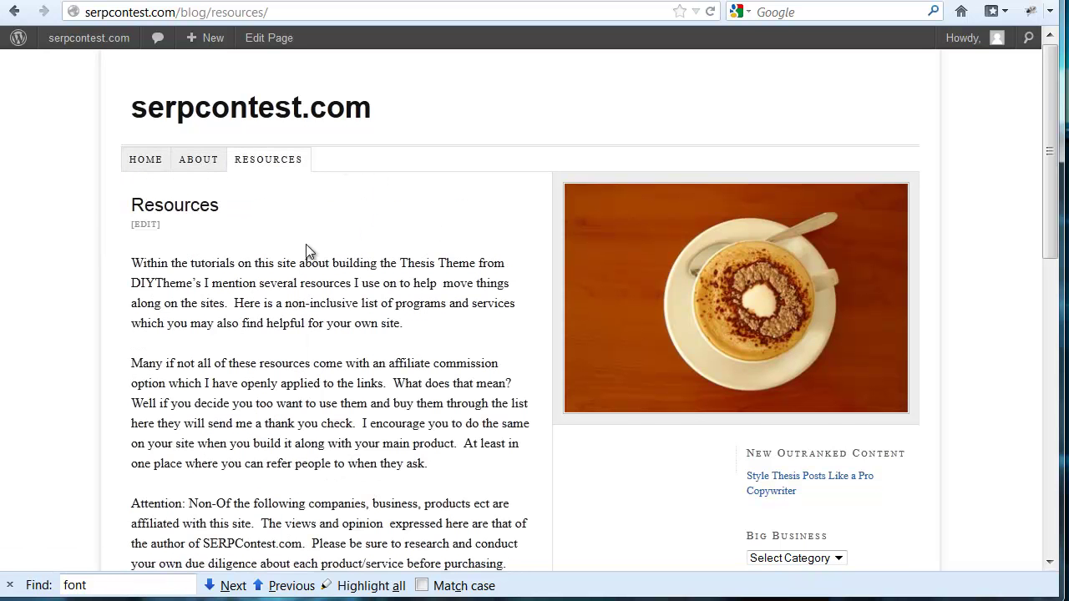
click(133, 159)
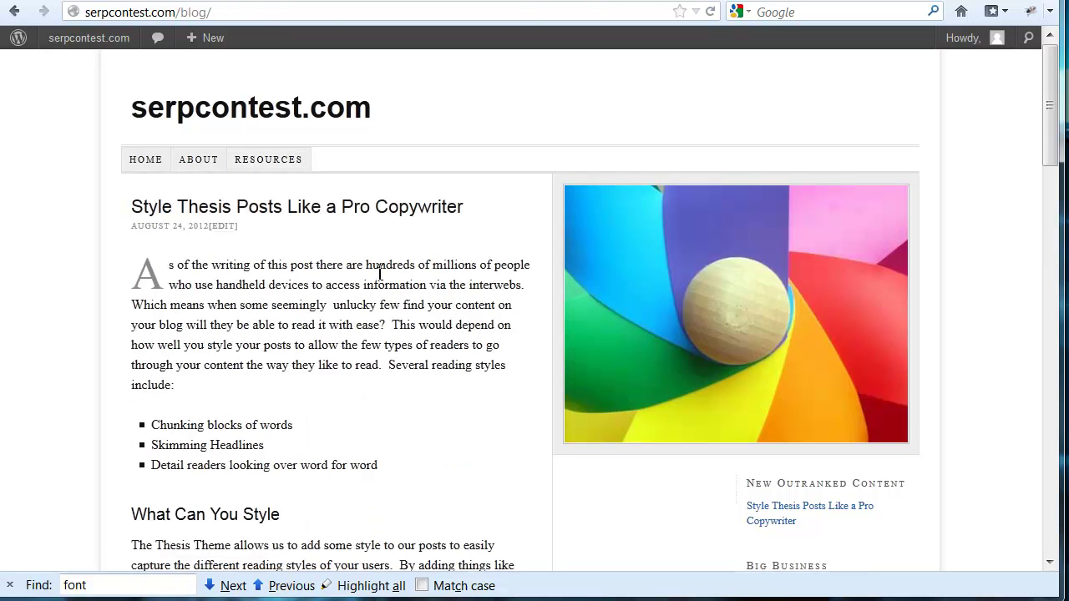